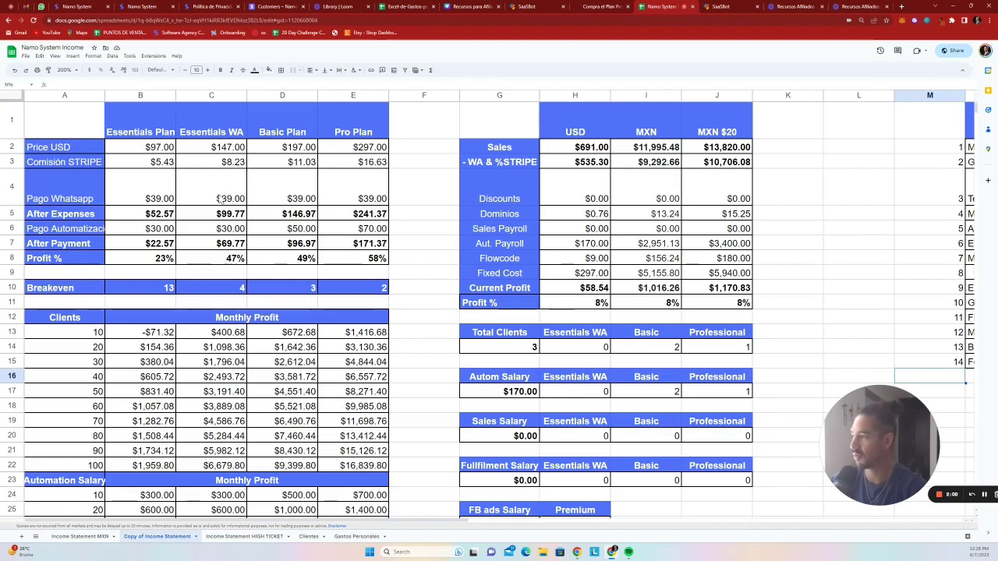
- Examine the Stripe commission formulas for the Essentials Plan and Essentials WA, and the Monthly Profit table by number of clients
{"action": "left_click", "coordinate": [133, 166]}
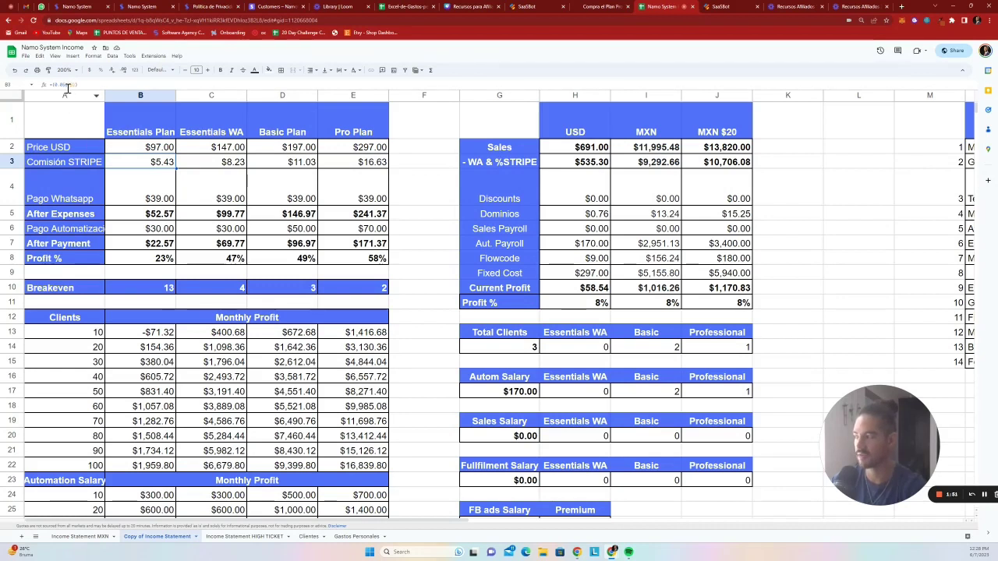
{"action": "left_click", "coordinate": [224, 167]}
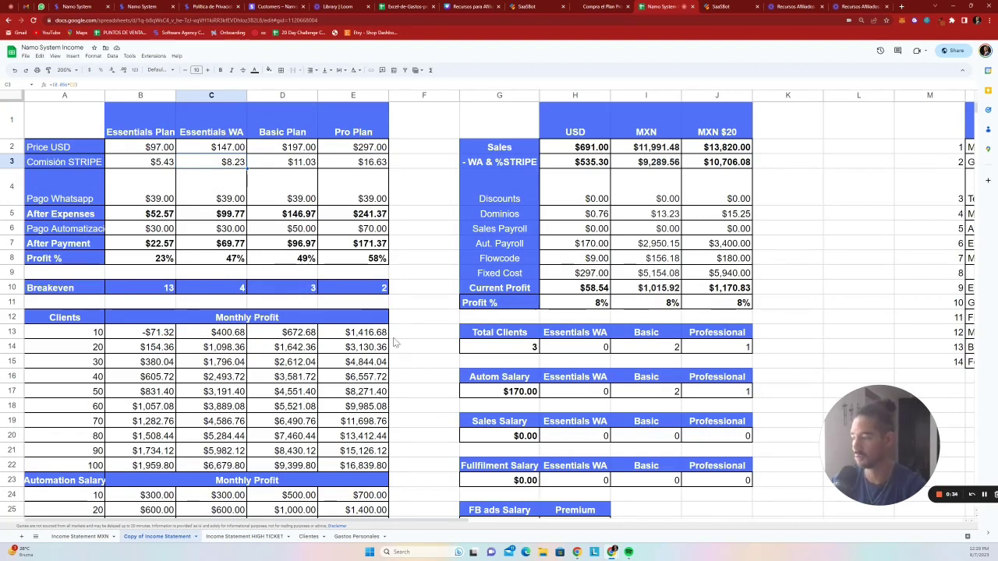
{"action": "scroll", "coordinate": [372, 306], "scroll_direction": "down", "scroll_amount": 1}
{"action": "scroll", "coordinate": [385, 271], "scroll_direction": "down", "scroll_amount": 1}
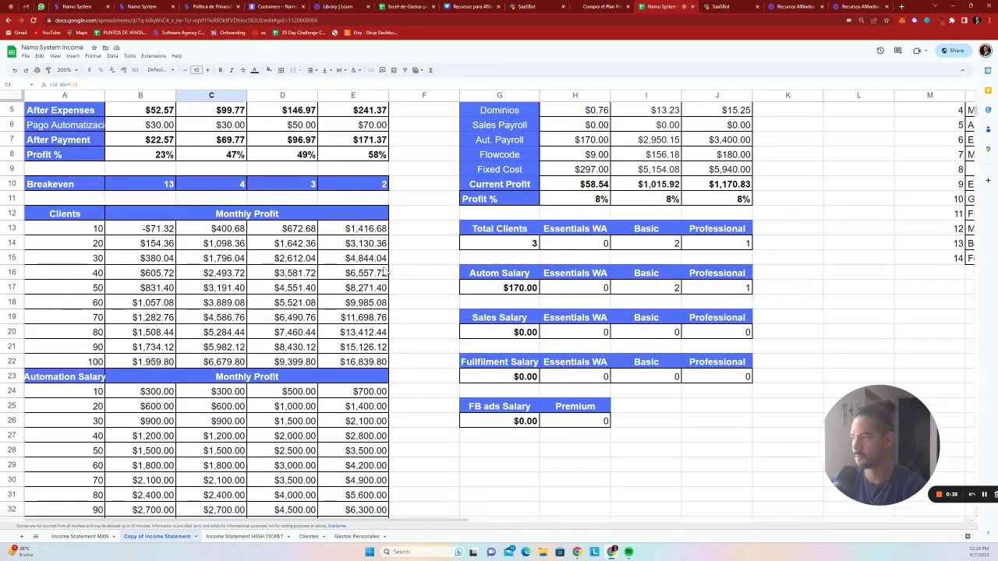
{"action": "scroll", "coordinate": [219, 242], "scroll_direction": "up", "scroll_amount": 1}
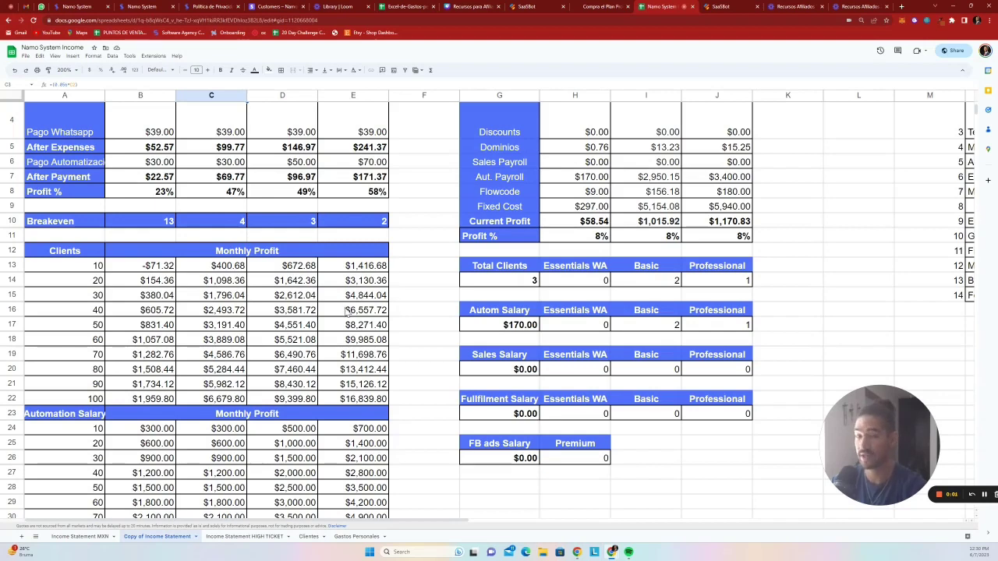
{"action": "left_click_drag", "start_coordinate": [870, 460], "coordinate": [928, 520]}
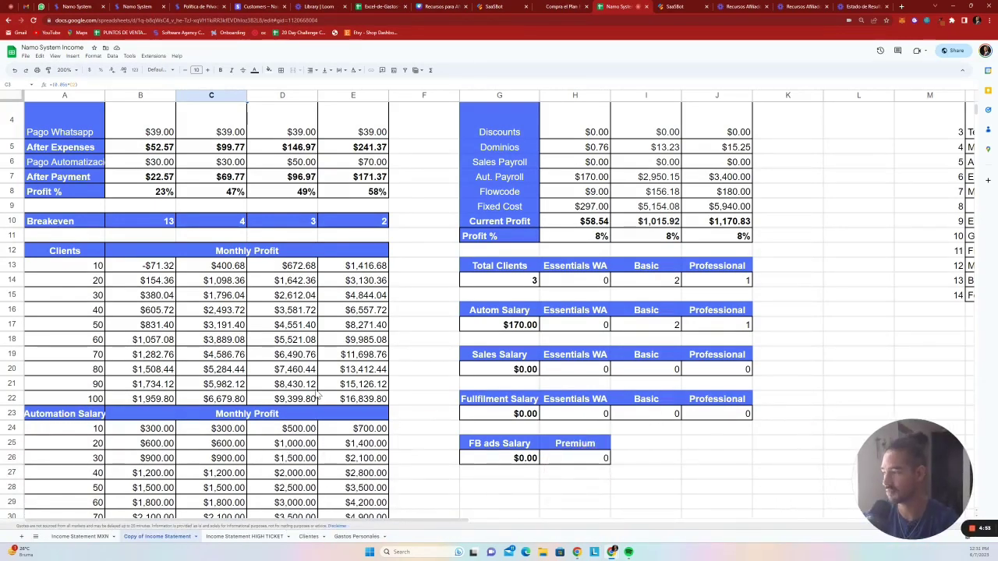
- Compare the Automation Salary and Monthly Profit figures at 100 clients for the Basic and Pro plans, and look over the Fulfillment Salary table
{"action": "scroll", "coordinate": [318, 396], "scroll_direction": "down", "scroll_amount": 5}
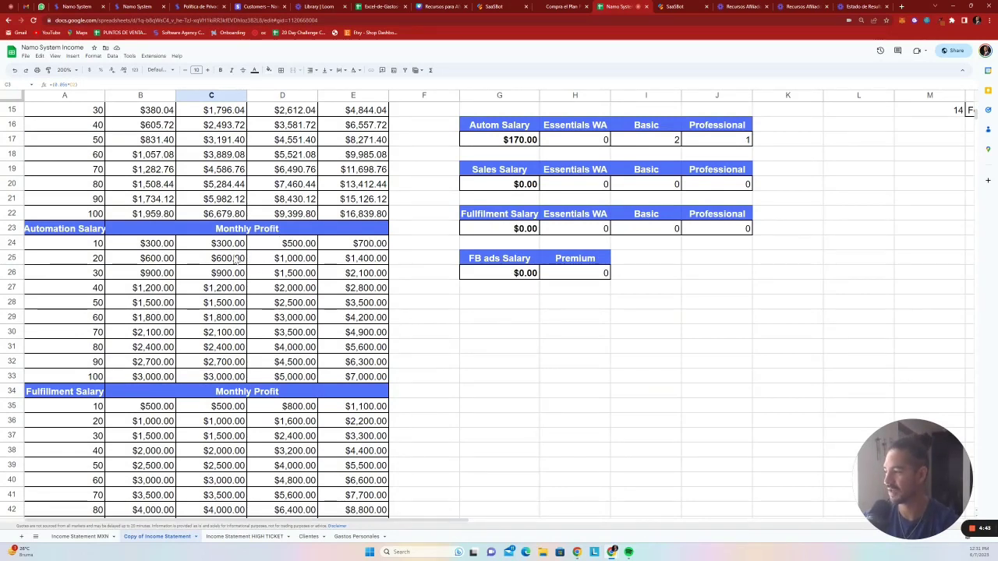
{"action": "left_click", "coordinate": [292, 308]}
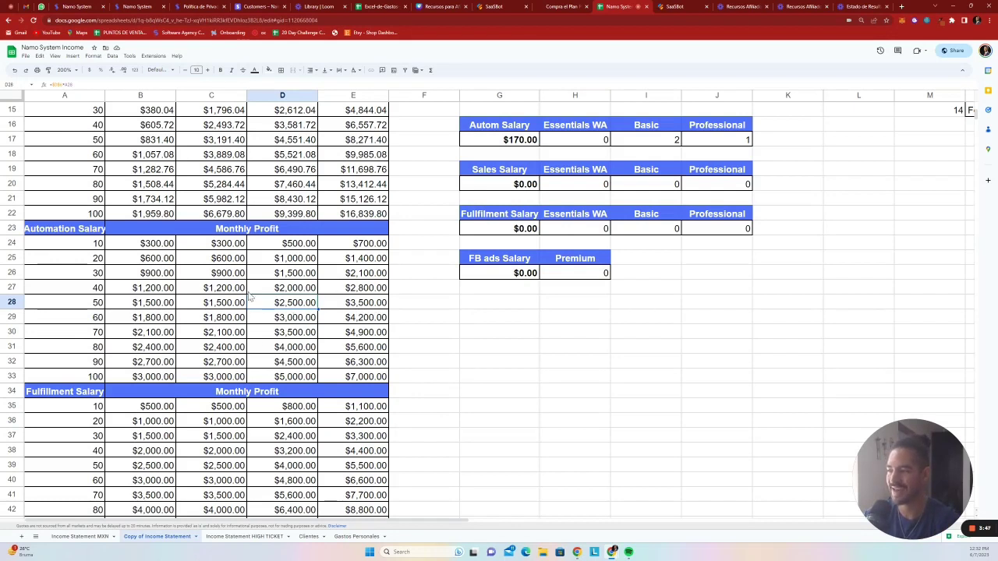
{"action": "left_click", "coordinate": [95, 379]}
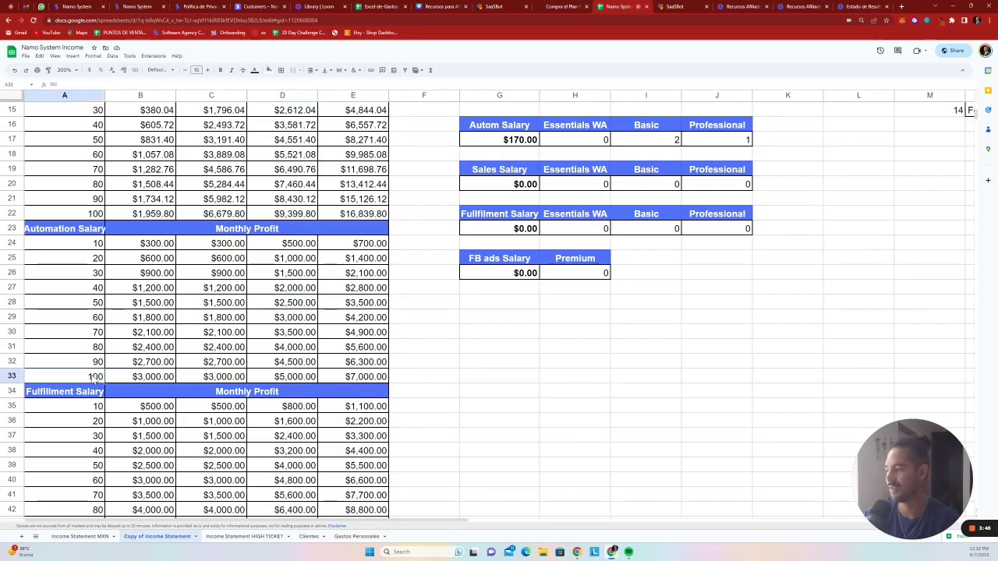
{"action": "left_click", "coordinate": [298, 379]}
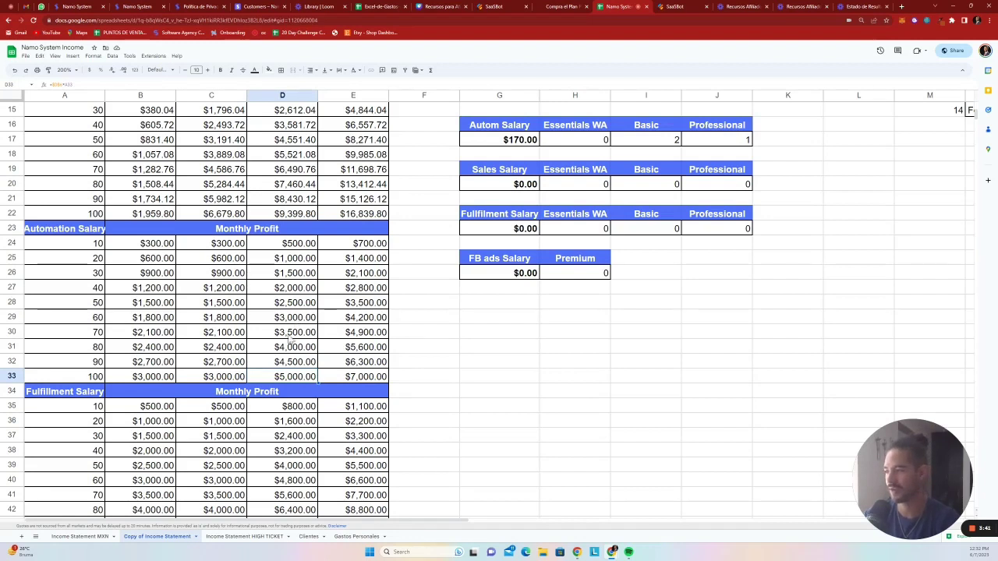
{"action": "left_click", "coordinate": [371, 377]}
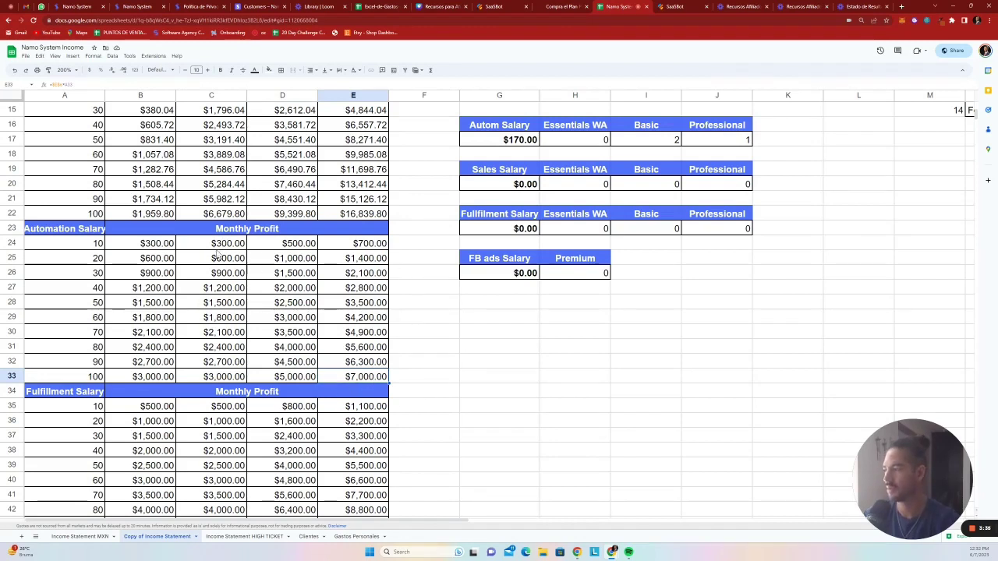
{"action": "left_click", "coordinate": [288, 215]}
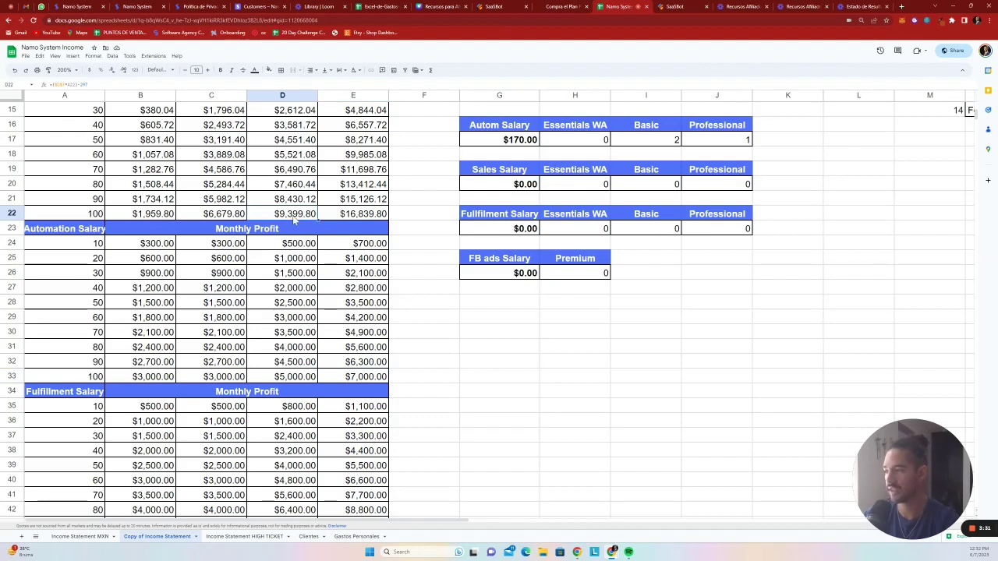
{"action": "left_click", "coordinate": [359, 217]}
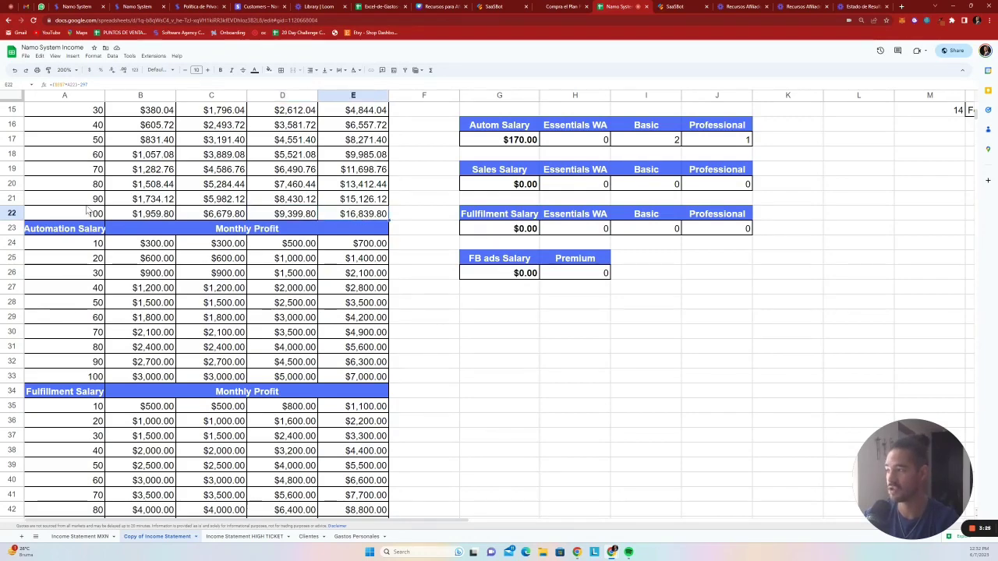
{"action": "scroll", "coordinate": [312, 303], "scroll_direction": "down", "scroll_amount": 5}
{"action": "scroll", "coordinate": [312, 302], "scroll_direction": "up", "scroll_amount": 10}
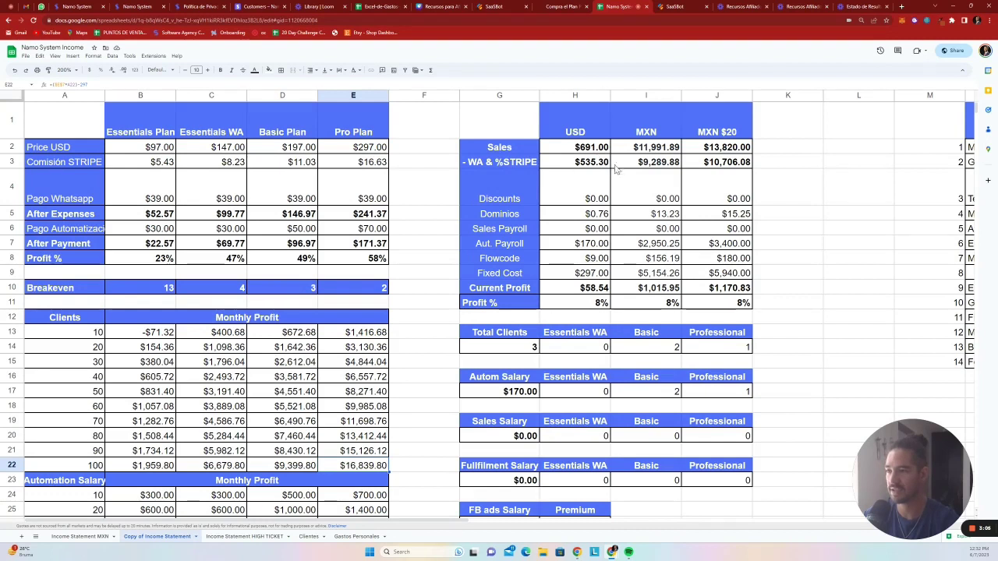
- Set the Dominios cost formula in the USD column to =(9.15/12)*3
{"action": "left_click", "coordinate": [578, 197]}
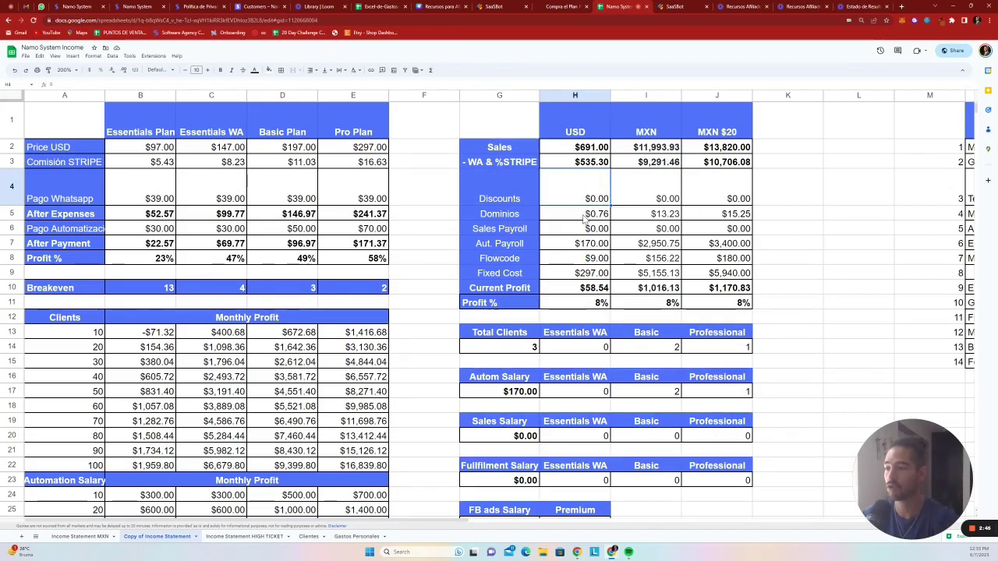
{"action": "left_click", "coordinate": [583, 218]}
{"action": "double_click", "coordinate": [583, 219]}
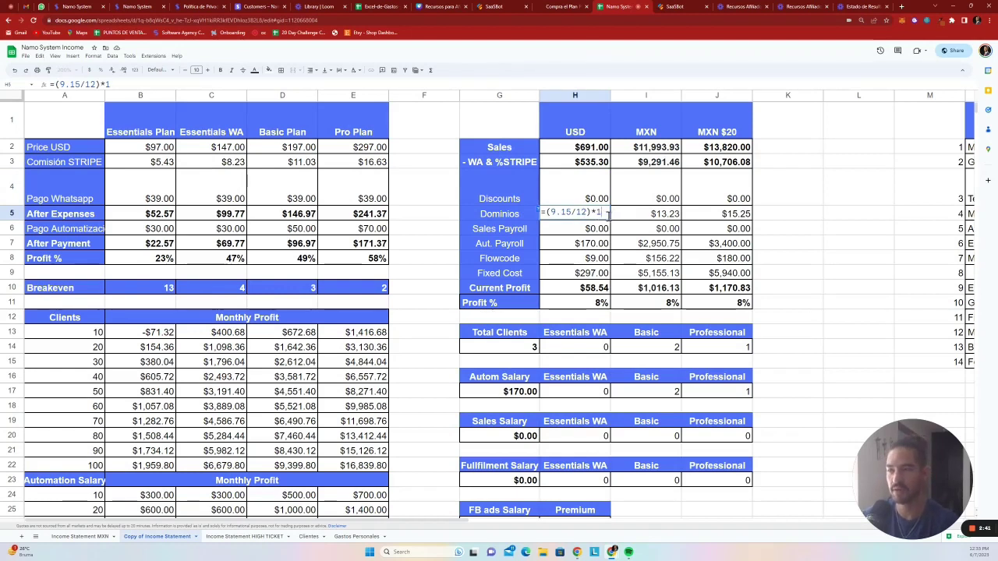
{"action": "key", "text": "BackSpace"}
{"action": "type", "text": "3"}
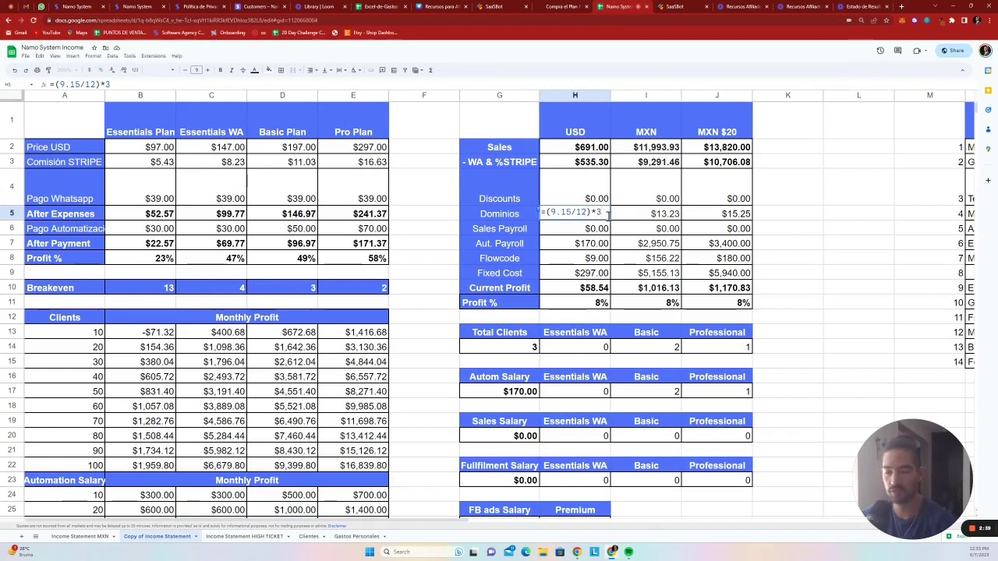
{"action": "key", "text": "Return"}
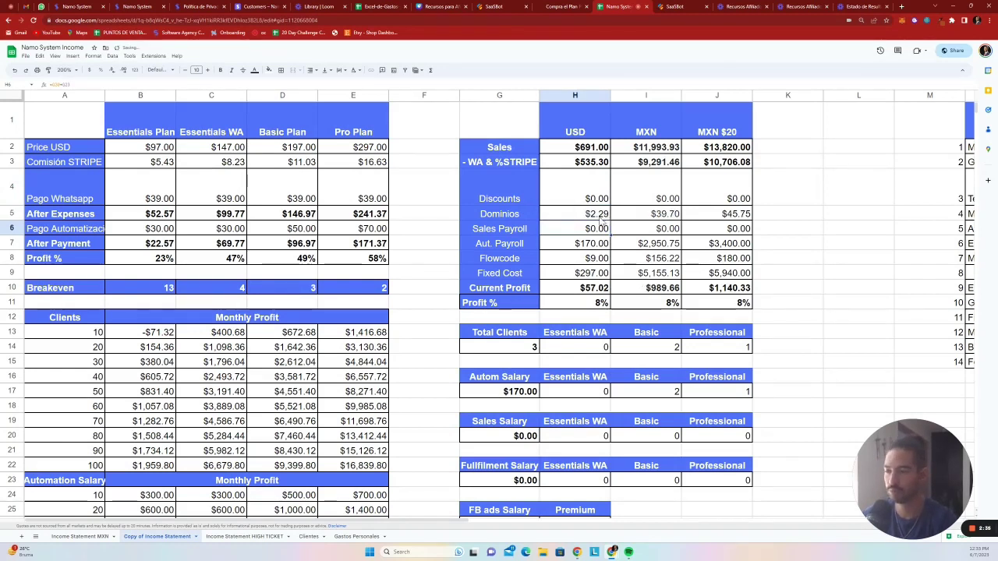
{"action": "double_click", "coordinate": [595, 218]}
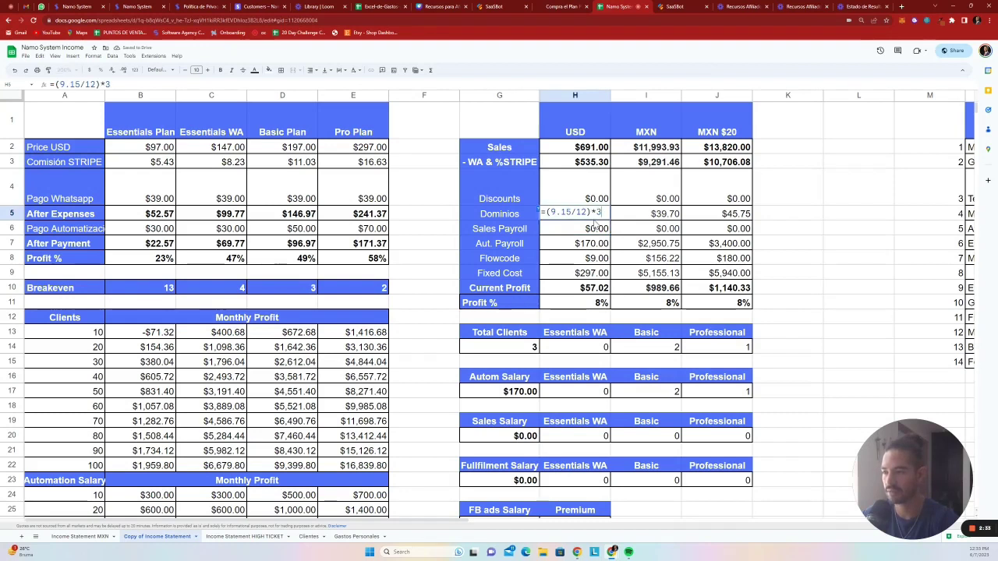
{"action": "key", "text": "BackSpace"}
{"action": "type", "text": "1"}
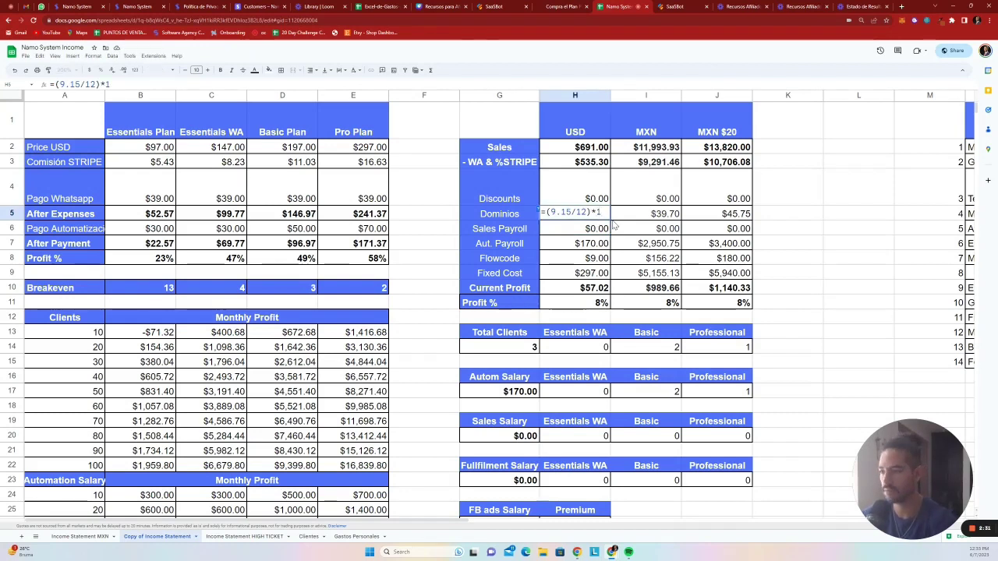
{"action": "key", "text": "BackSpace"}
{"action": "type", "text": "3"}
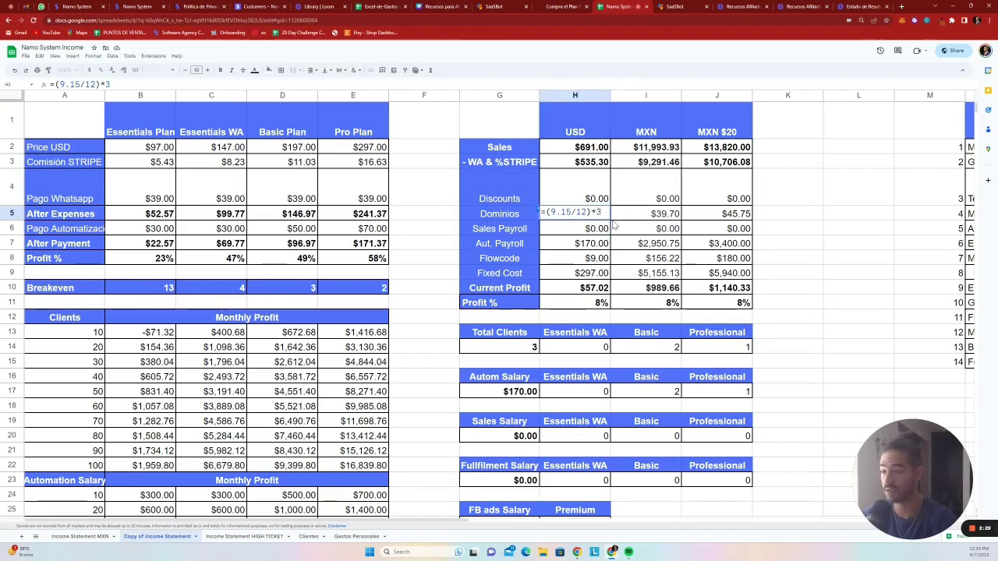
{"action": "key", "text": "Return"}
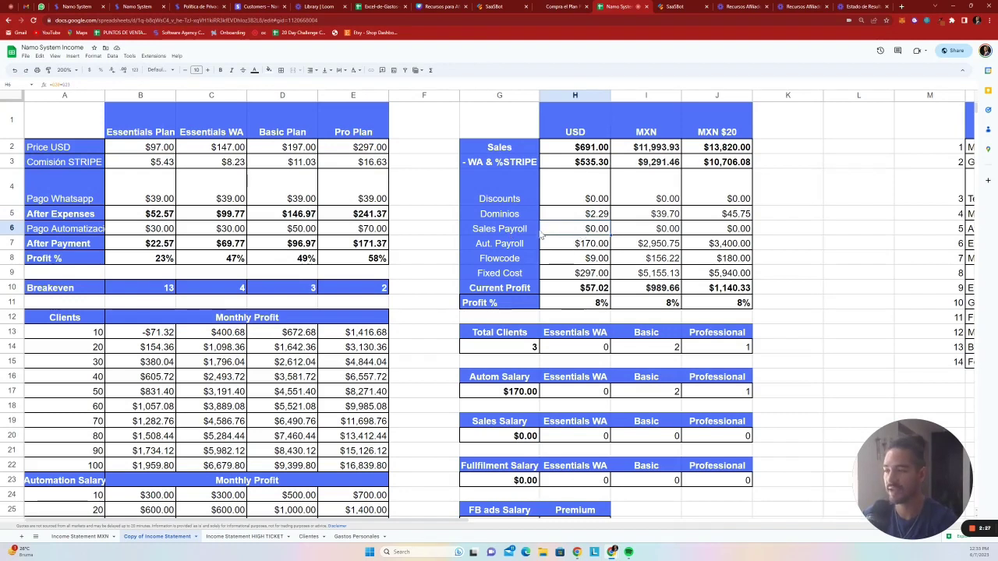
- Set the Total Clients counts to 15 for Basic and 3 for Professional
{"action": "left_click", "coordinate": [582, 258]}
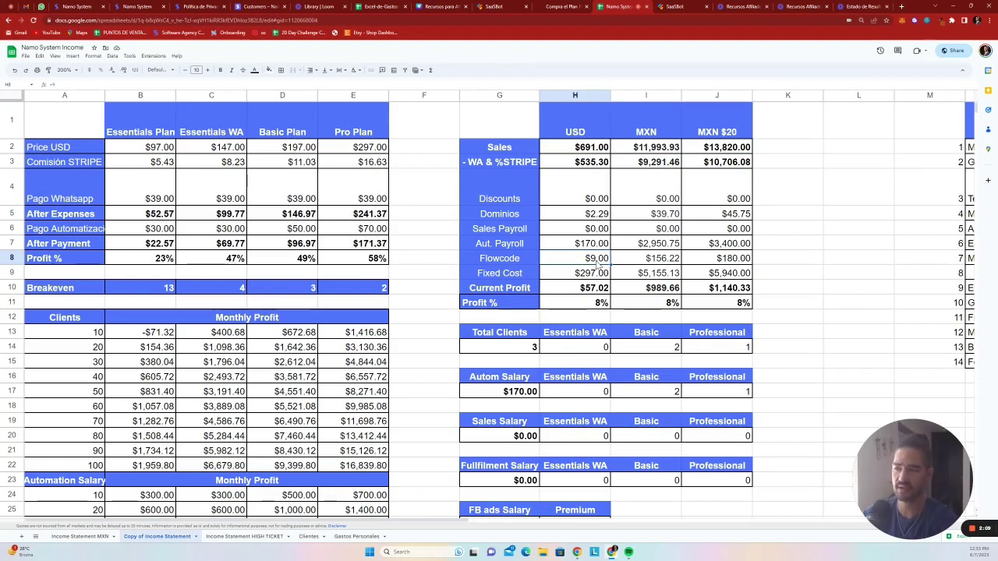
{"action": "left_click", "coordinate": [568, 276]}
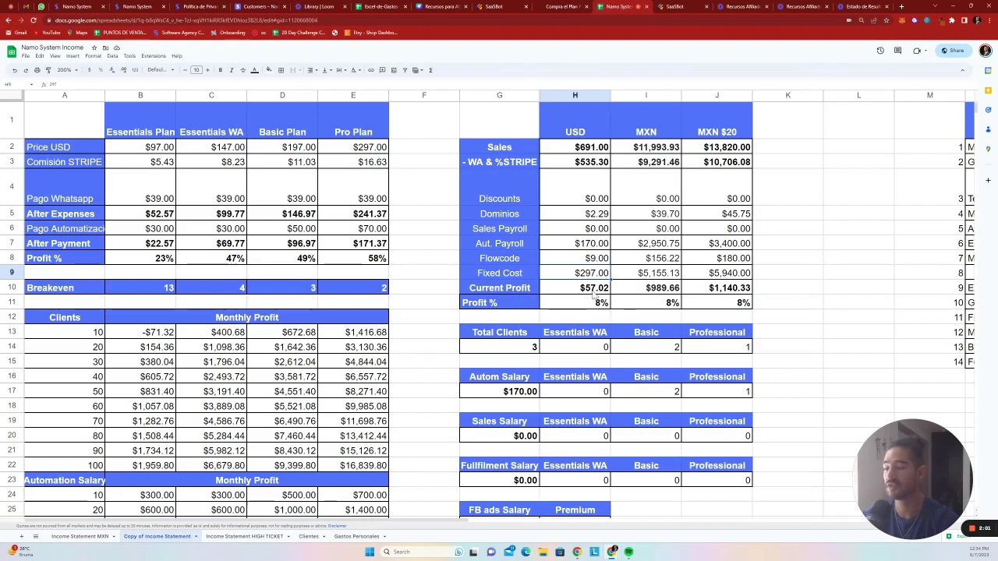
{"action": "left_click", "coordinate": [590, 291]}
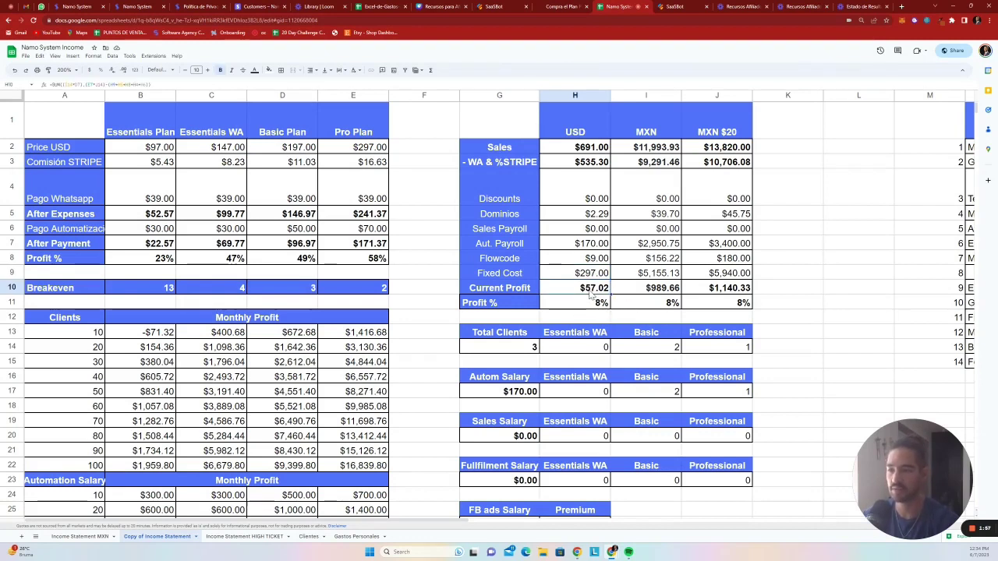
{"action": "left_click", "coordinate": [659, 351]}
{"action": "type", "text": "15"}
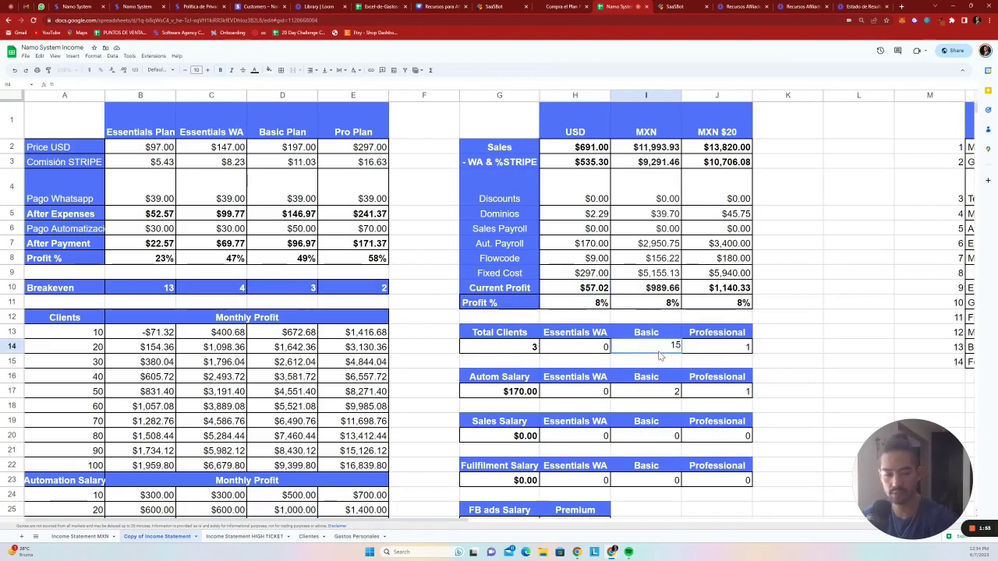
{"action": "key", "text": "Tab"}
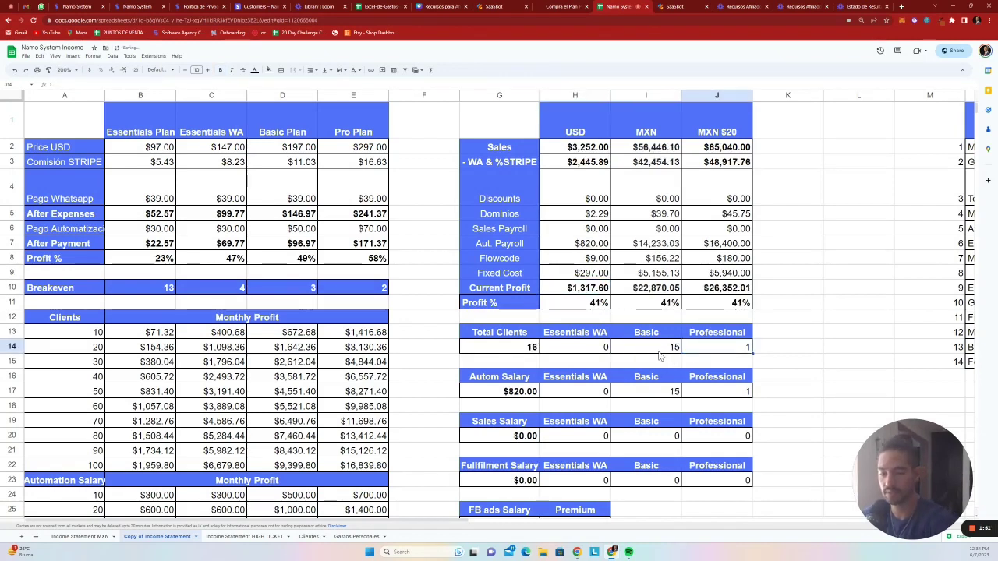
{"action": "type", "text": "3"}
- Set the Total Clients counts to 6 for Essentials WA and 11 for Basic
{"action": "left_click", "coordinate": [593, 351]}
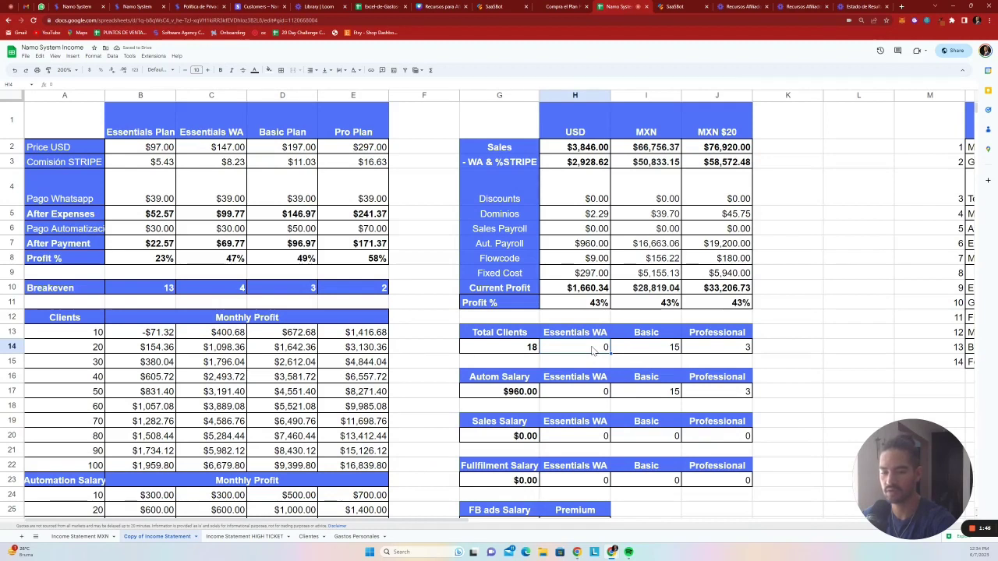
{"action": "type", "text": "6"}
{"action": "left_click", "coordinate": [662, 350]}
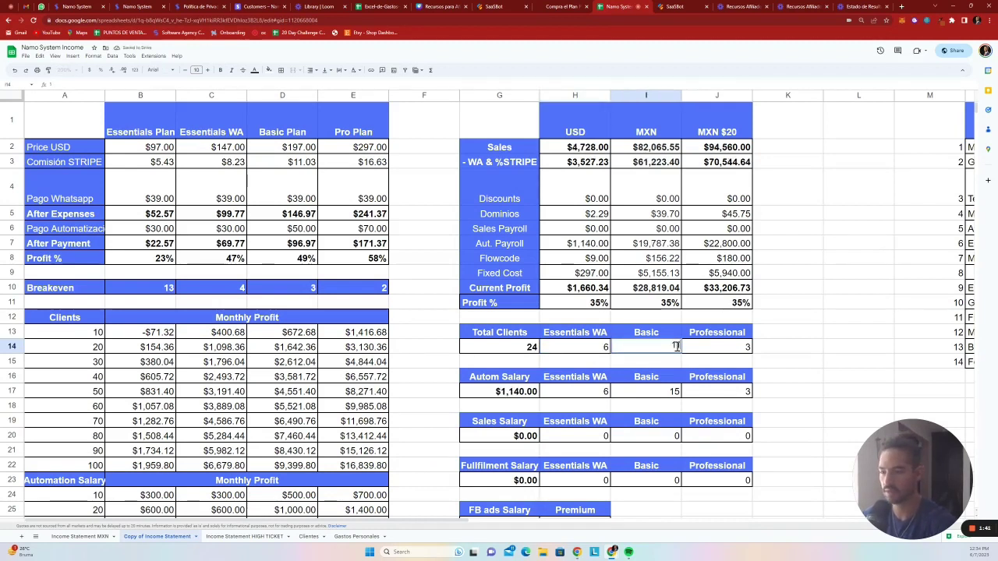
{"action": "type", "text": "11"}
{"action": "key", "text": "Return"}
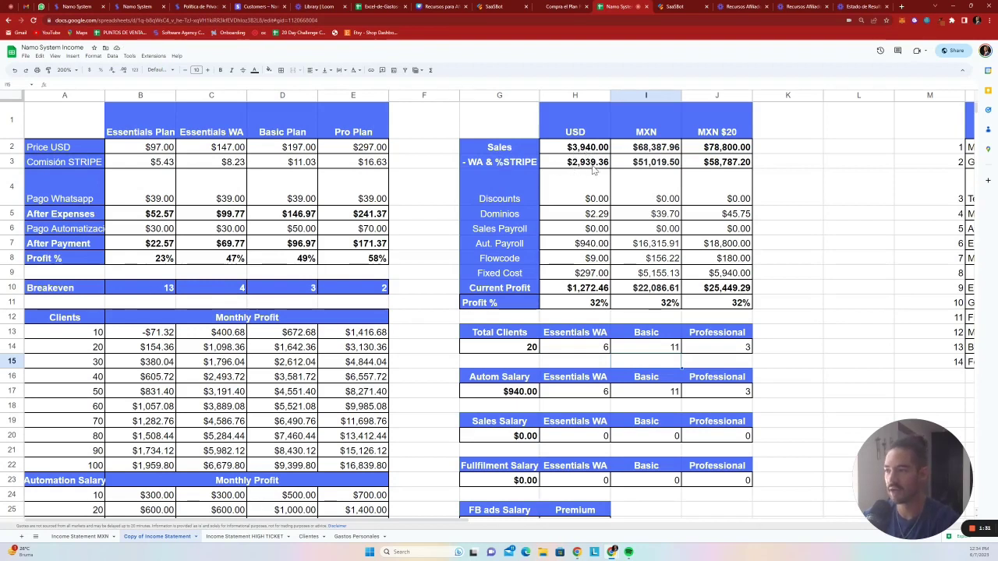
- Set the Discounts amount in the USD column to 300
{"action": "left_click", "coordinate": [590, 194]}
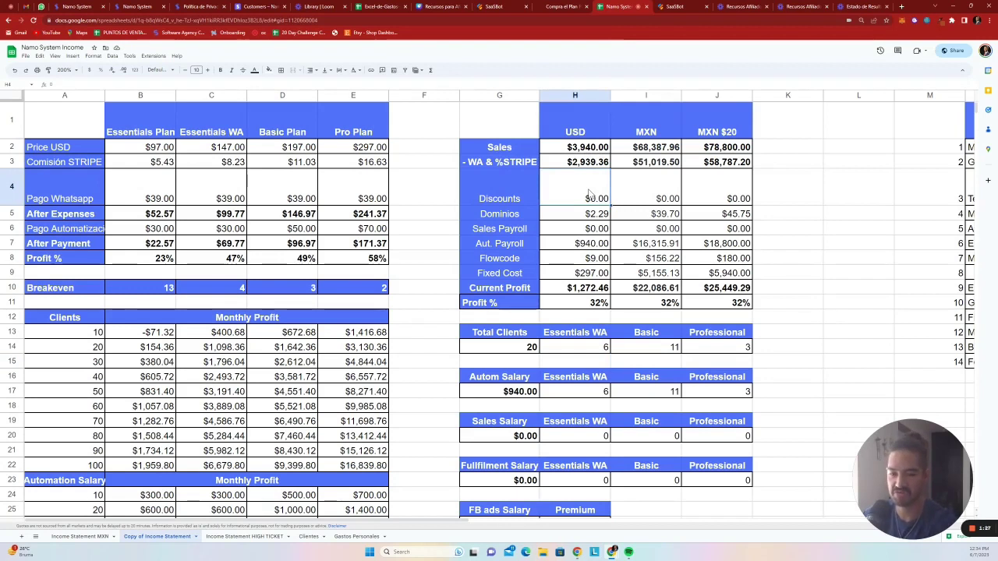
{"action": "type", "text": "300"}
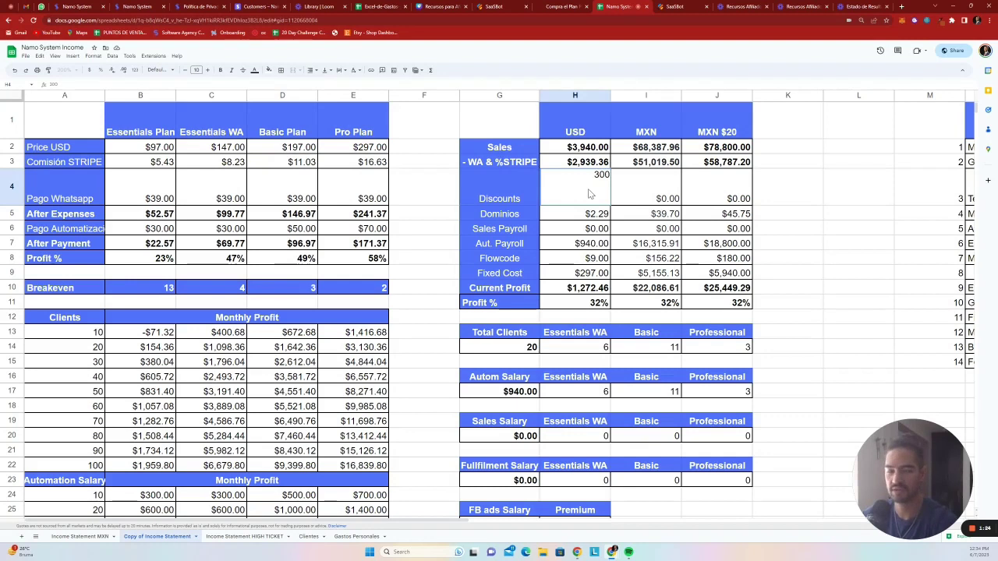
{"action": "key", "text": "Return"}
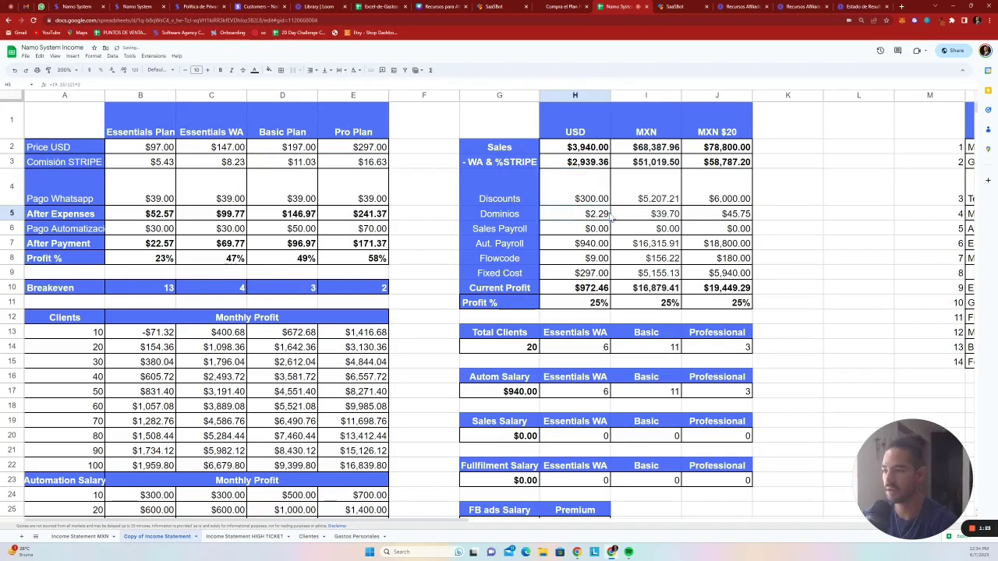
- Set the Discounts amount in the USD column to 200
{"action": "double_click", "coordinate": [597, 200]}
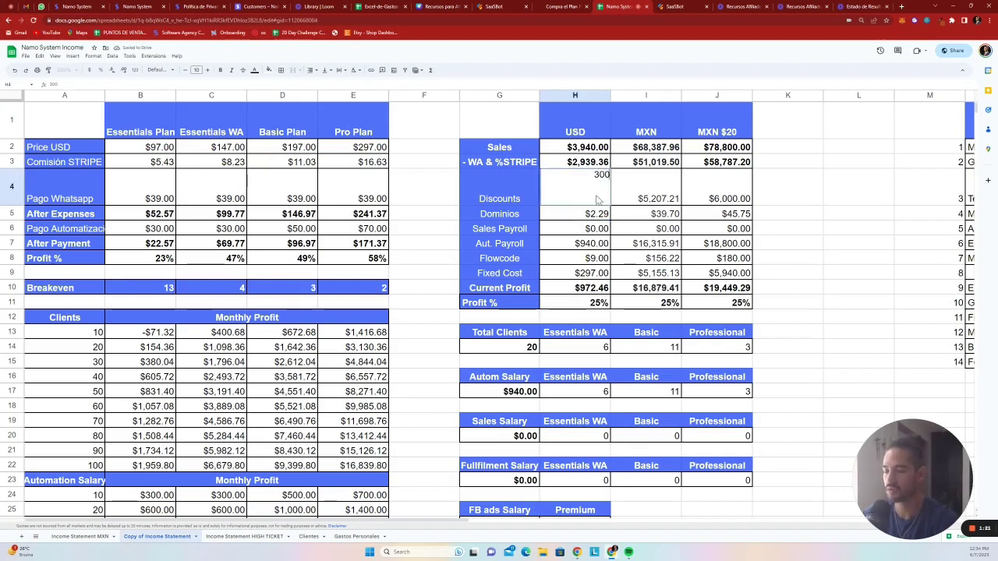
{"action": "key", "text": "BackSpace"}
{"action": "key", "text": "BackSpace"}
{"action": "key", "text": "BackSpace"}
{"action": "type", "text": "2"}
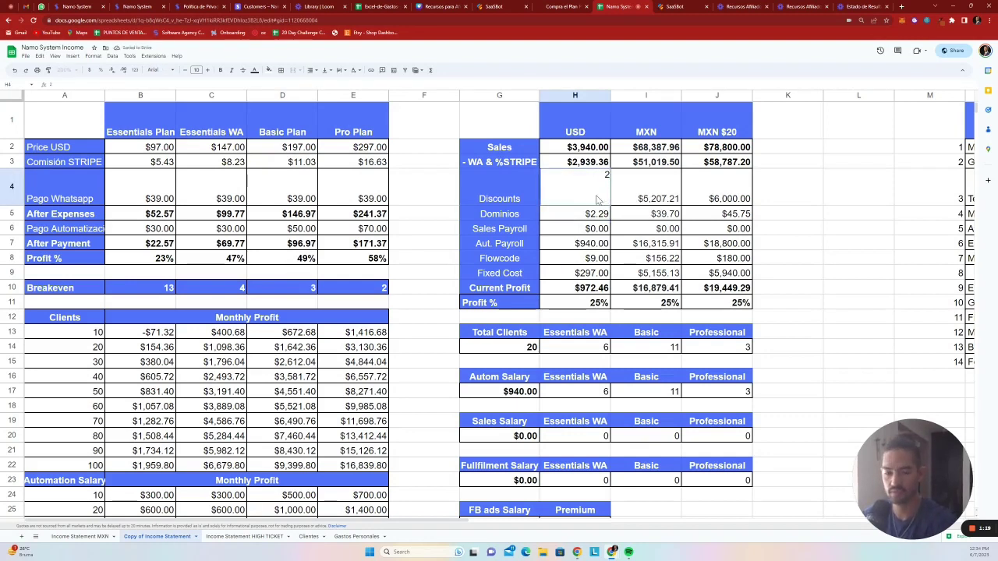
{"action": "type", "text": "00"}
{"action": "key", "text": "Return"}
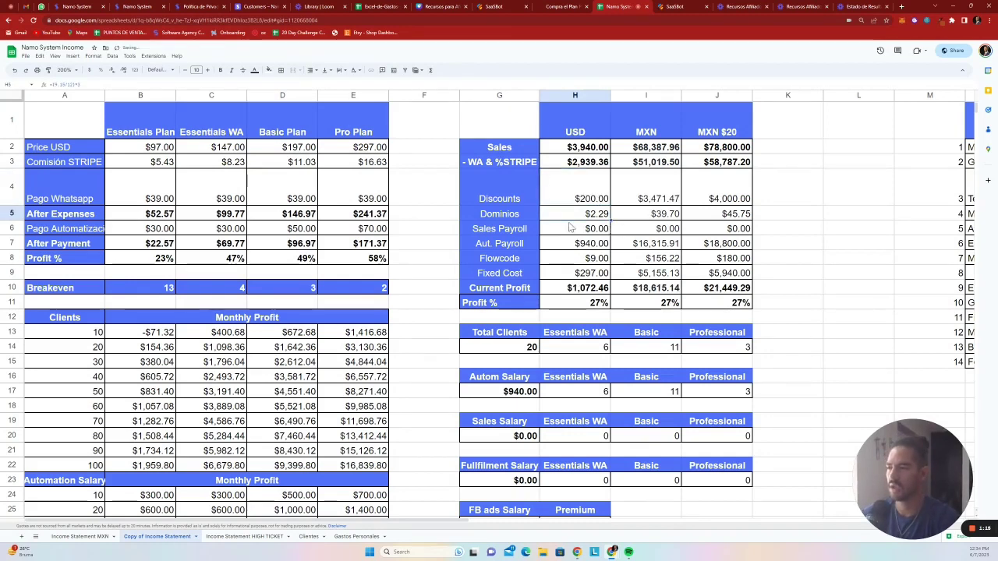
- Change the Dominios formula in the USD column to =(9.15/12)*20
{"action": "double_click", "coordinate": [598, 219]}
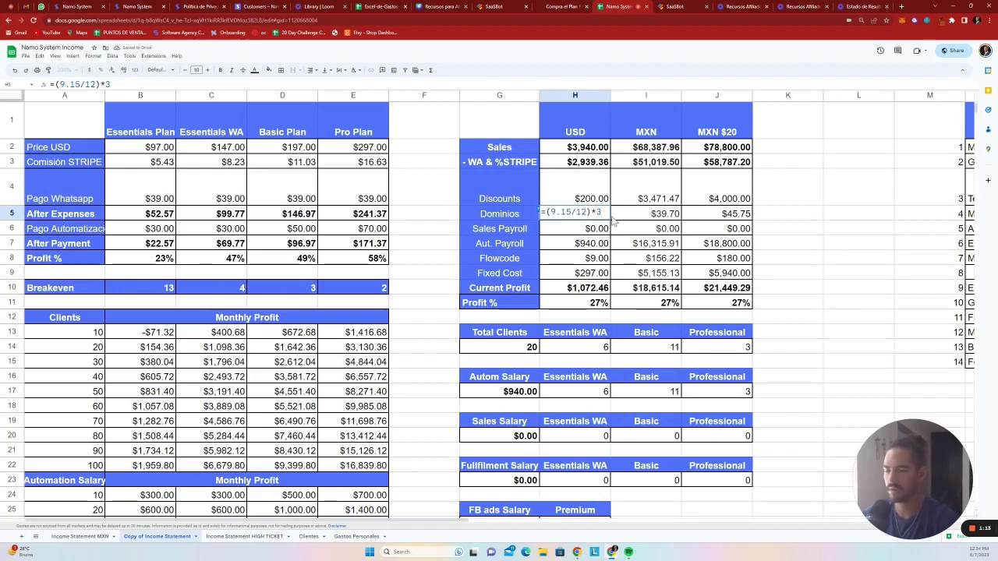
{"action": "type", "text": "0"}
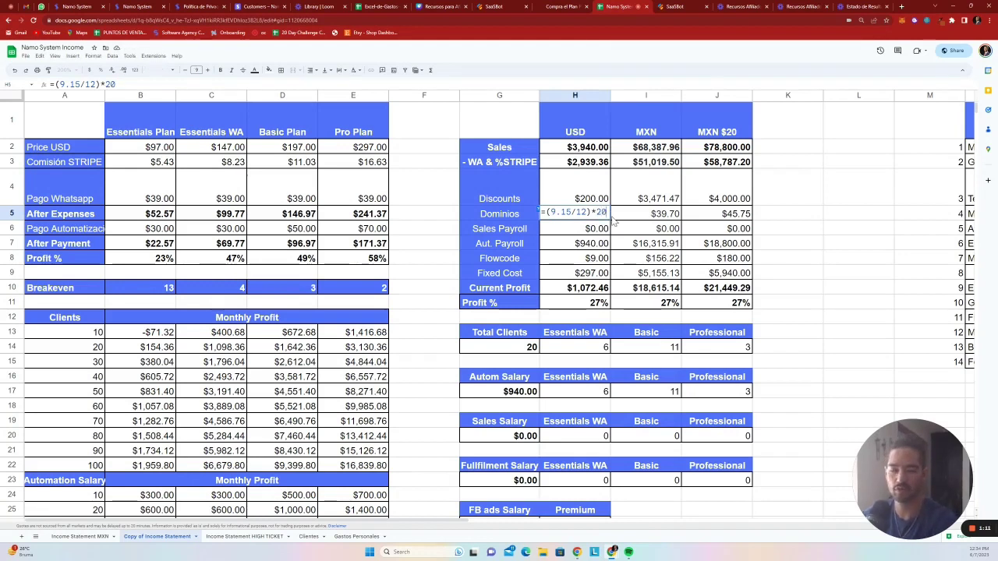
{"action": "key", "text": "Return"}
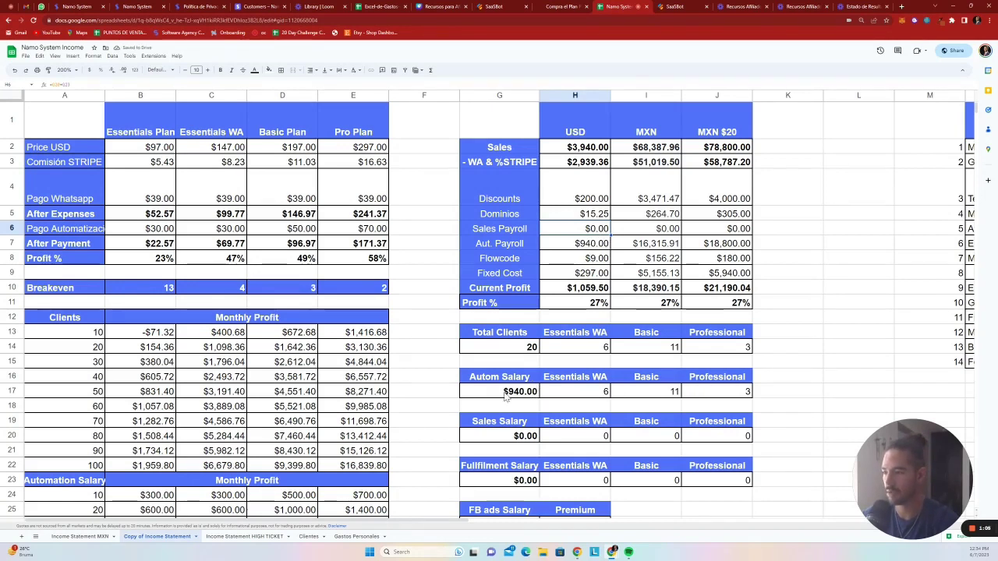
- Inspect the USD cells for Aut. Payroll, Flowcode and Fixed Cost
{"action": "left_click", "coordinate": [590, 248]}
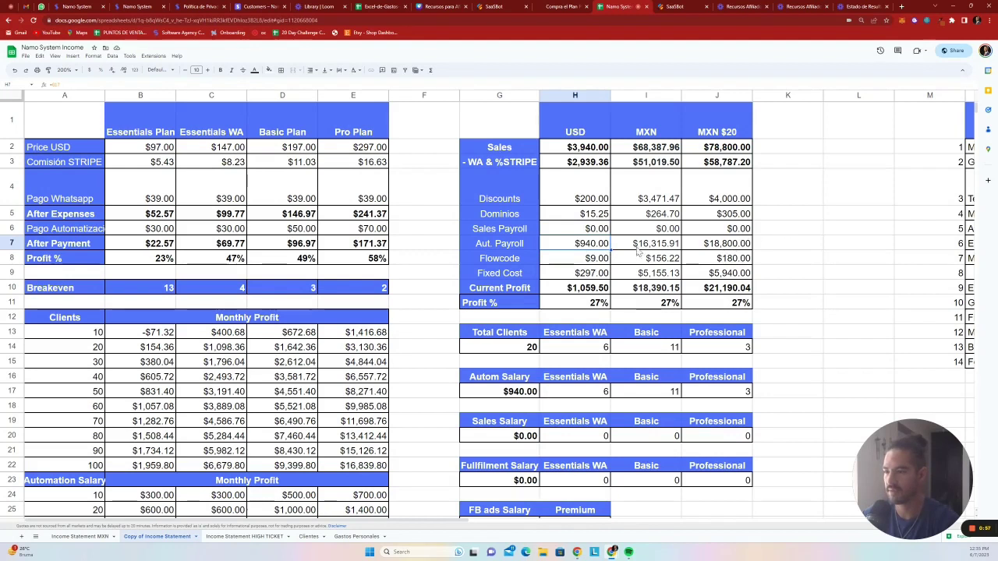
{"action": "left_click", "coordinate": [602, 262]}
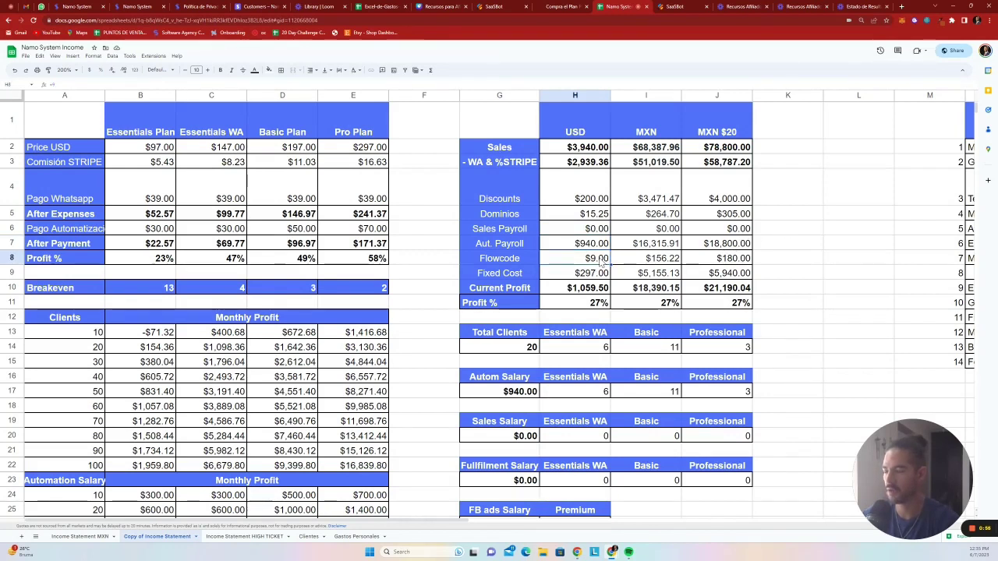
{"action": "left_click", "coordinate": [594, 278]}
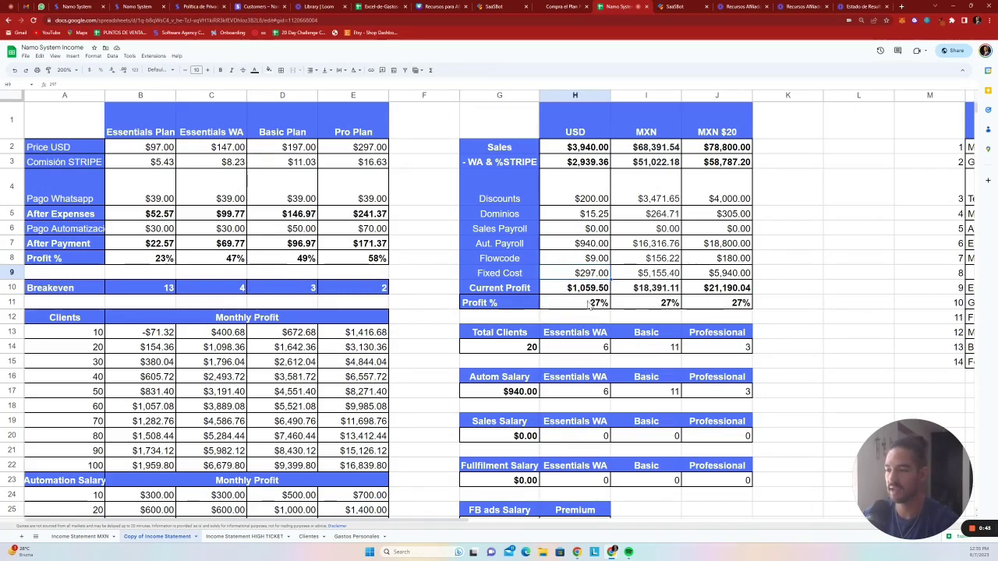
- Set the Total Clients counts to 22 for Basic, 6 for Professional and 12 for Essentials WA
{"action": "left_click", "coordinate": [675, 347]}
{"action": "type", "text": "2"}
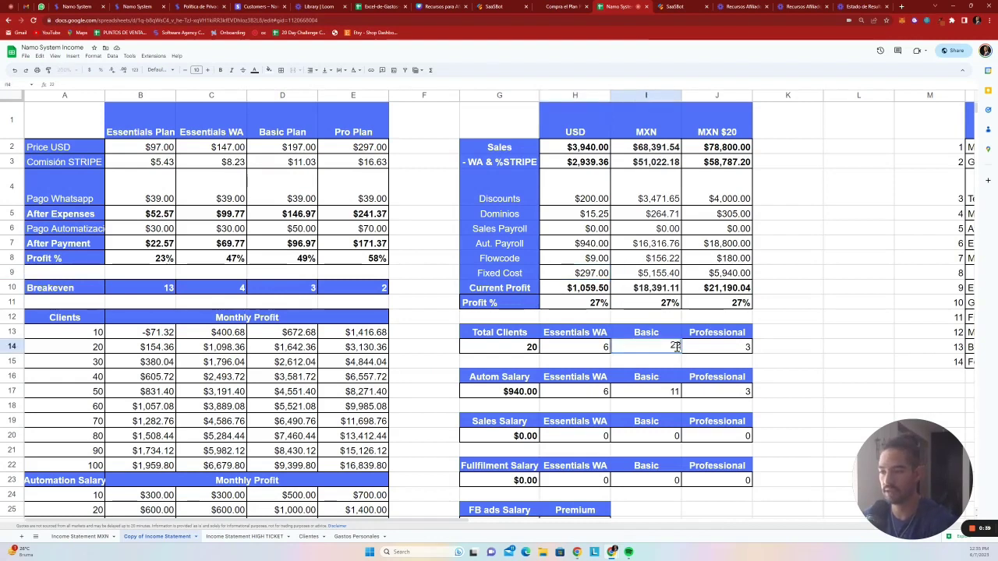
{"action": "type", "text": "2"}
{"action": "key", "text": "Tab"}
{"action": "type", "text": "6"}
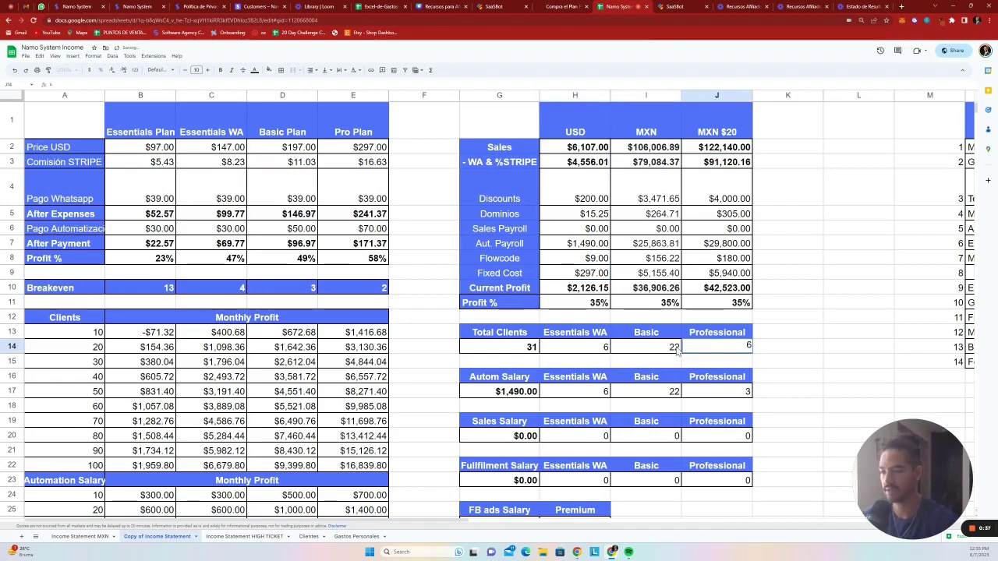
{"action": "key", "text": "shift+Tab"}
{"action": "key", "text": "shift+Tab"}
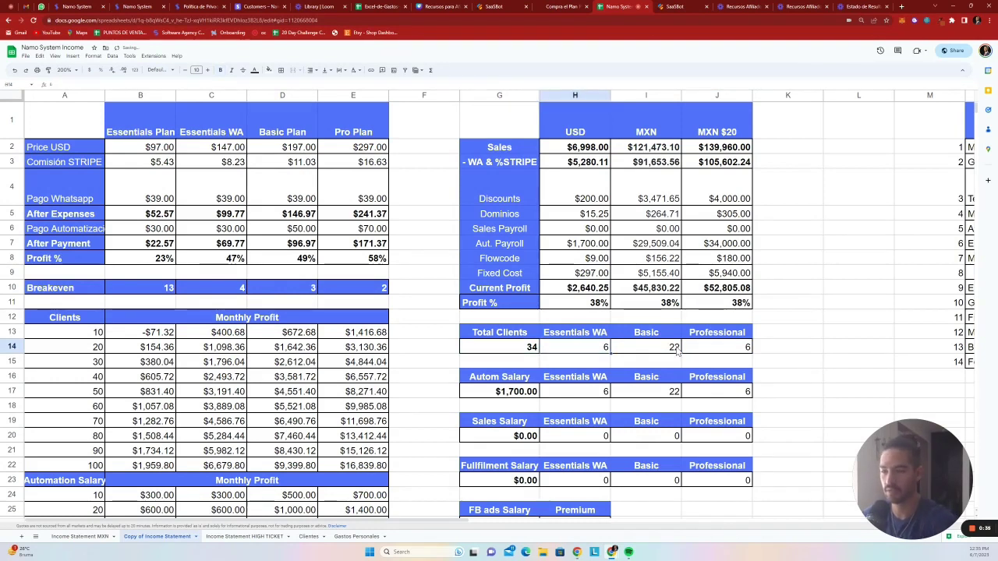
{"action": "type", "text": "12"}
{"action": "key", "text": "Return"}
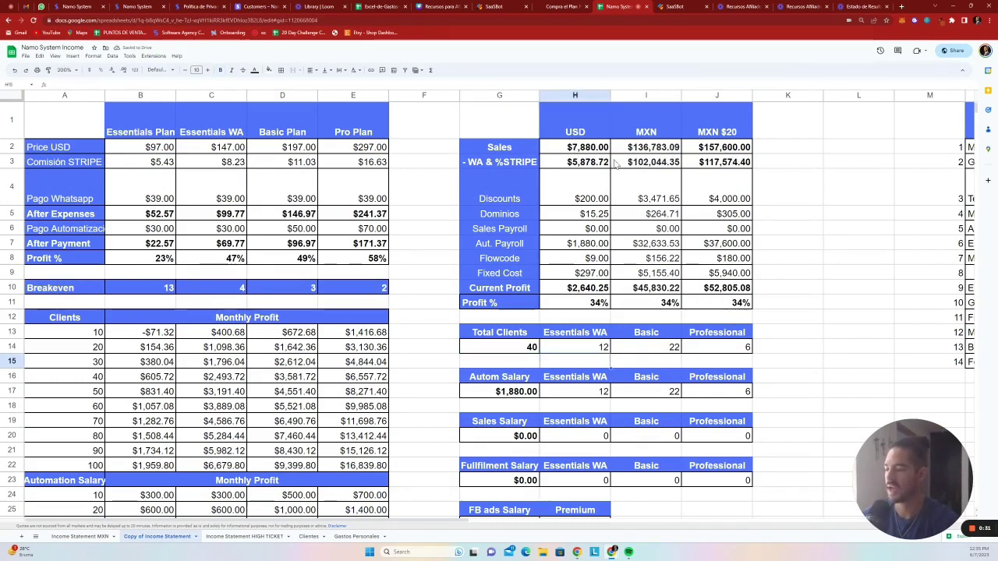
- Set the Professional count in the Total Clients row to 10
{"action": "left_click", "coordinate": [730, 355]}
{"action": "type", "text": "10"}
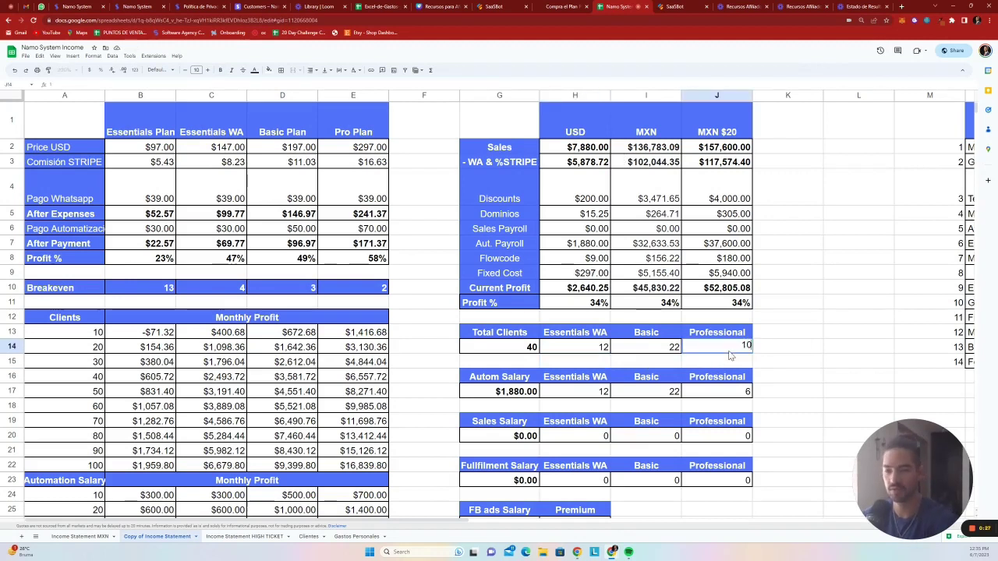
{"action": "key", "text": "Return"}
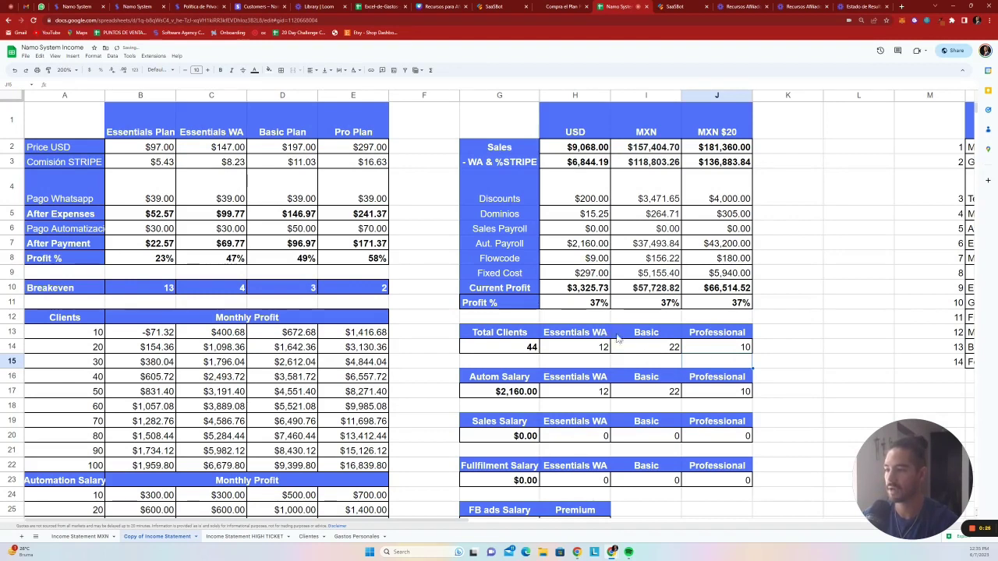
- Set the Professional count in the Total Clients row to 15
{"action": "left_click", "coordinate": [723, 350]}
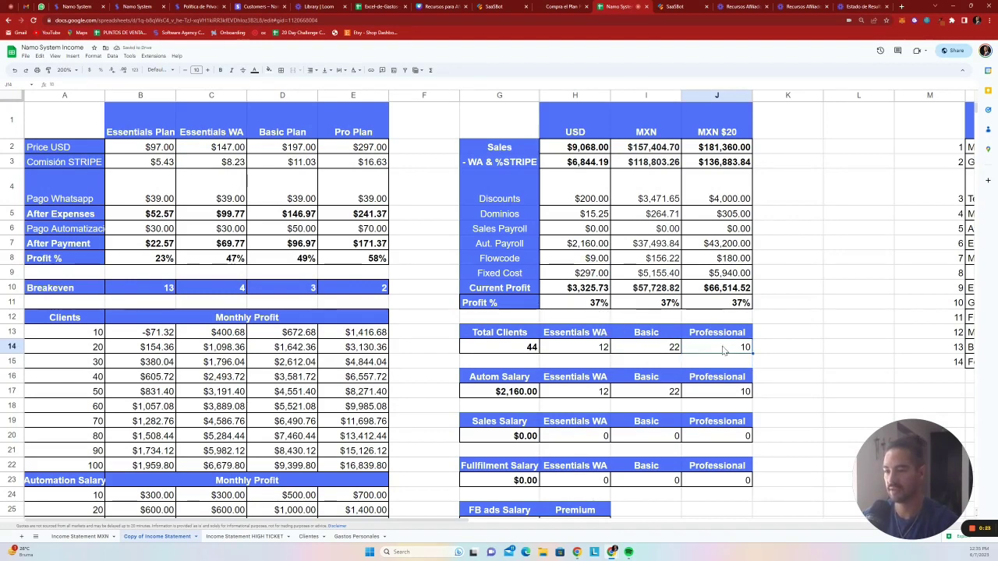
{"action": "type", "text": "15"}
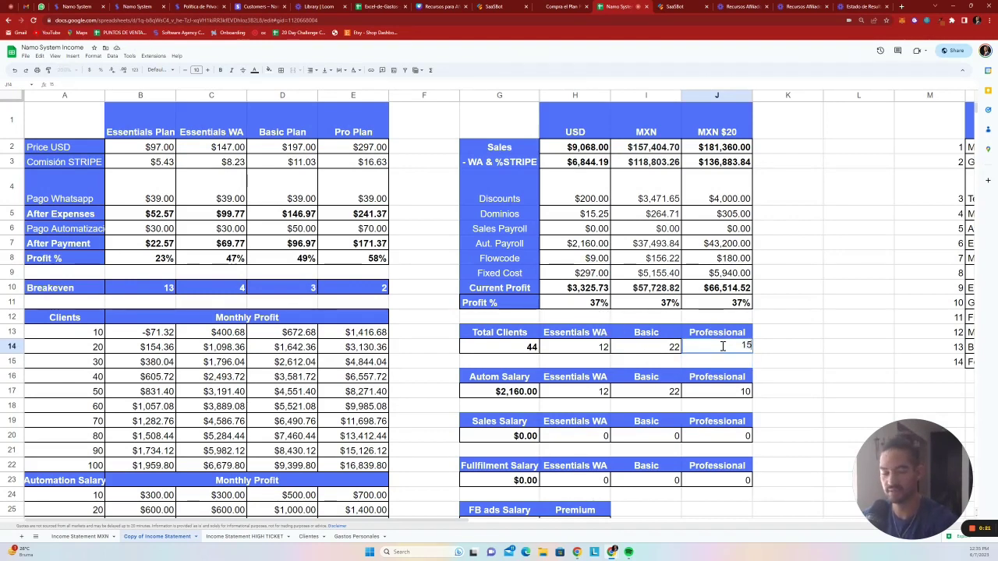
{"action": "key", "text": "Return"}
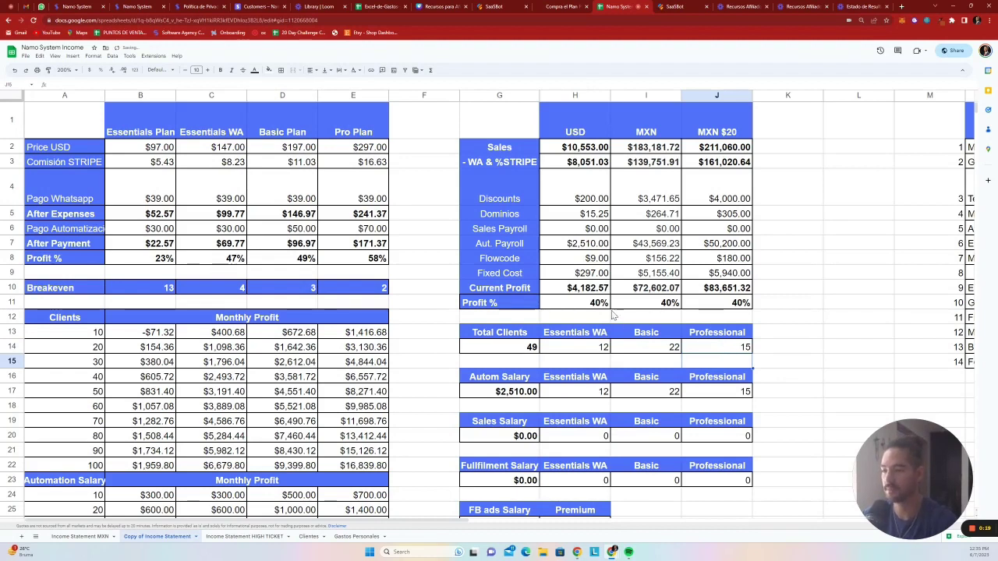